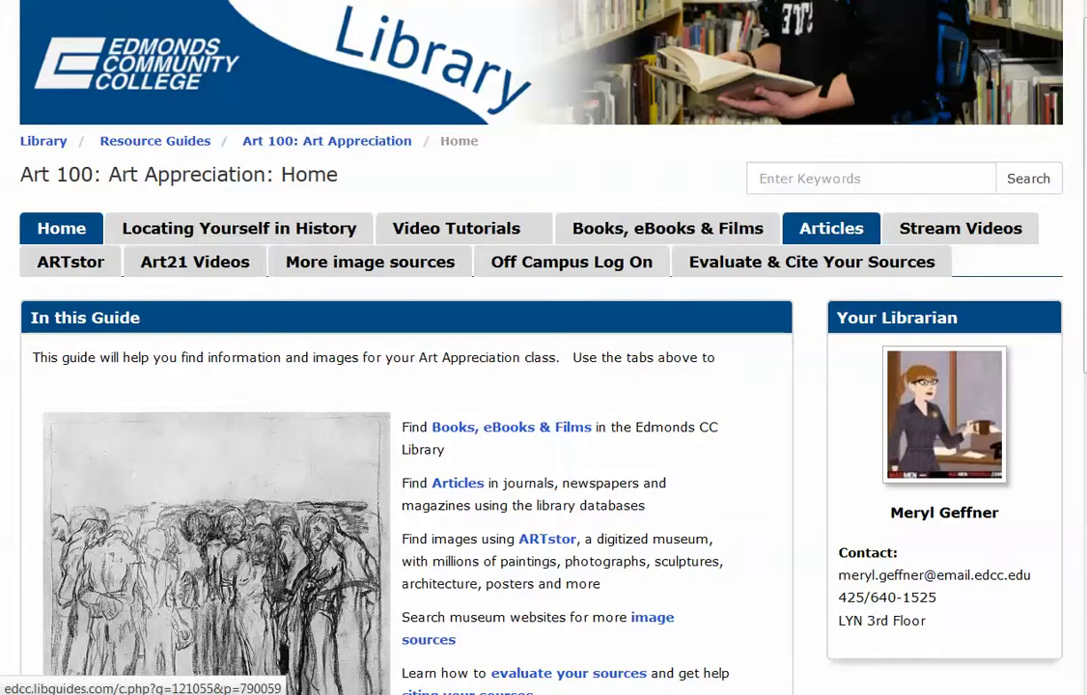
- Open the ProQuest database from the guide's Articles page and search for "botero", limited to full text
left_click(830, 228)
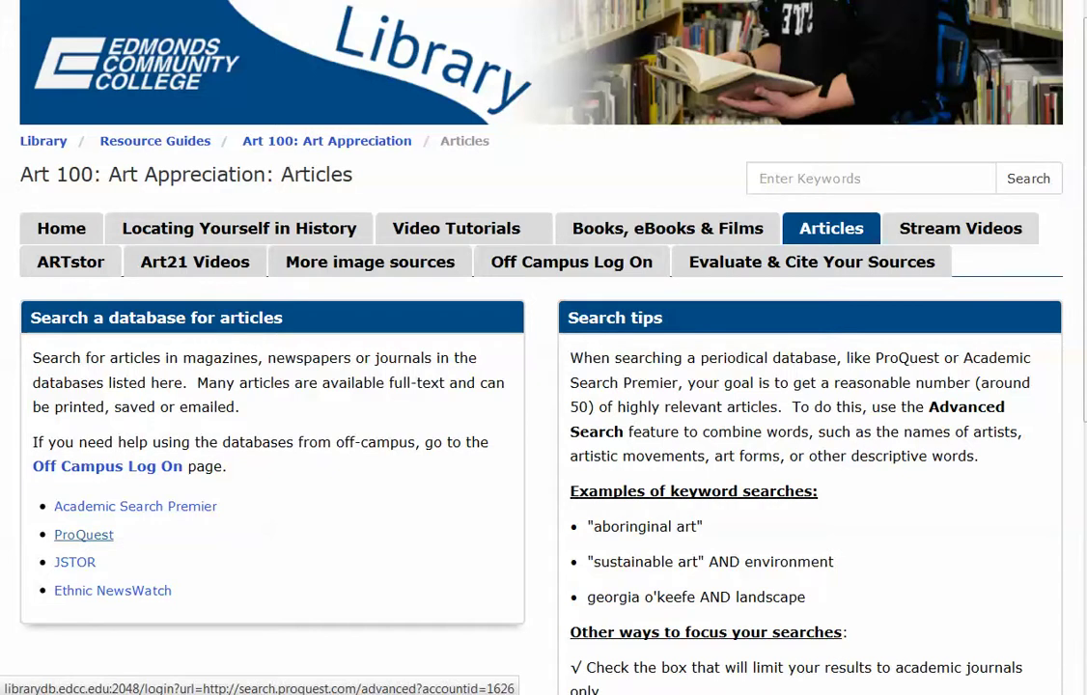
left_click(84, 534)
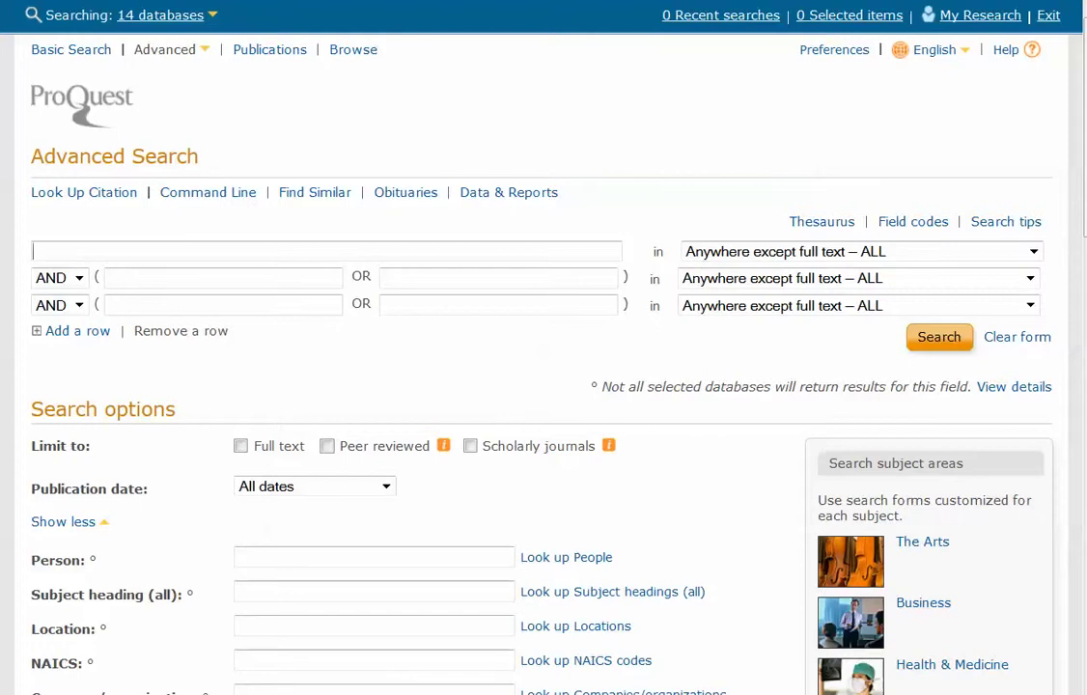
type("botero")
left_click(241, 445)
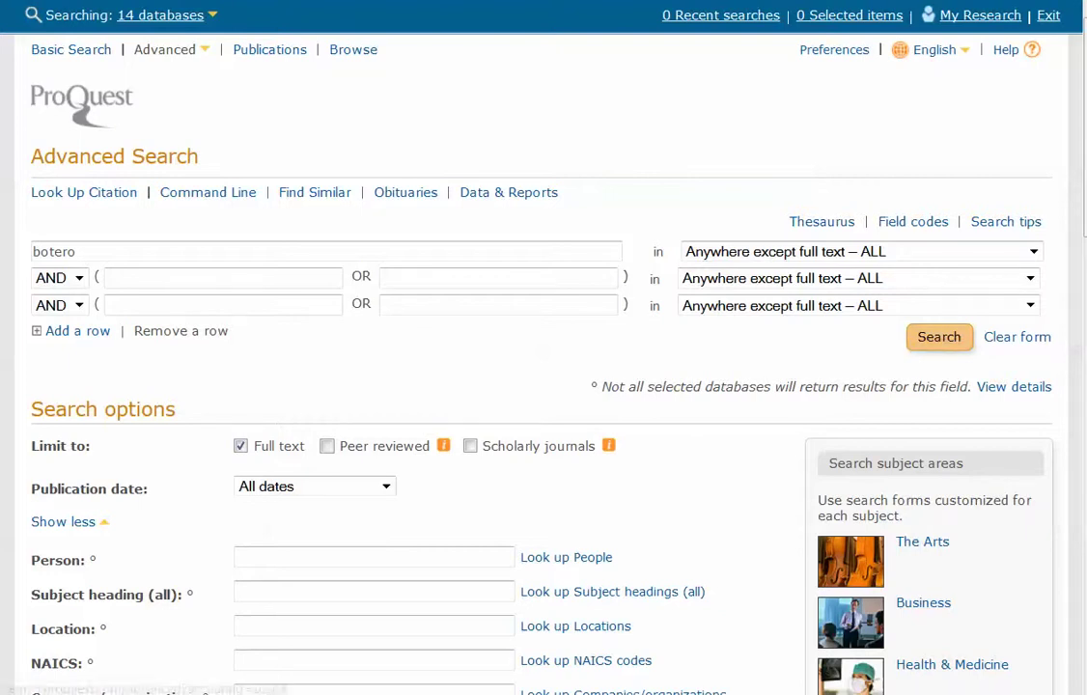
left_click(938, 335)
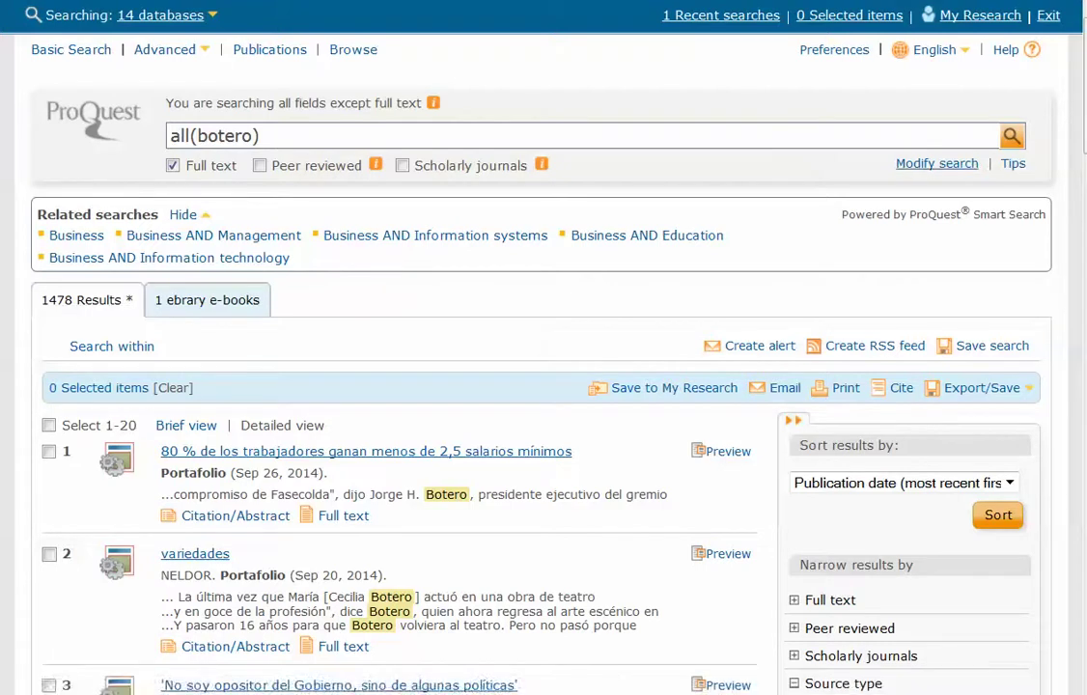
- Modify the search to combine "botero" AND "sculpture" and run it again
left_click(936, 163)
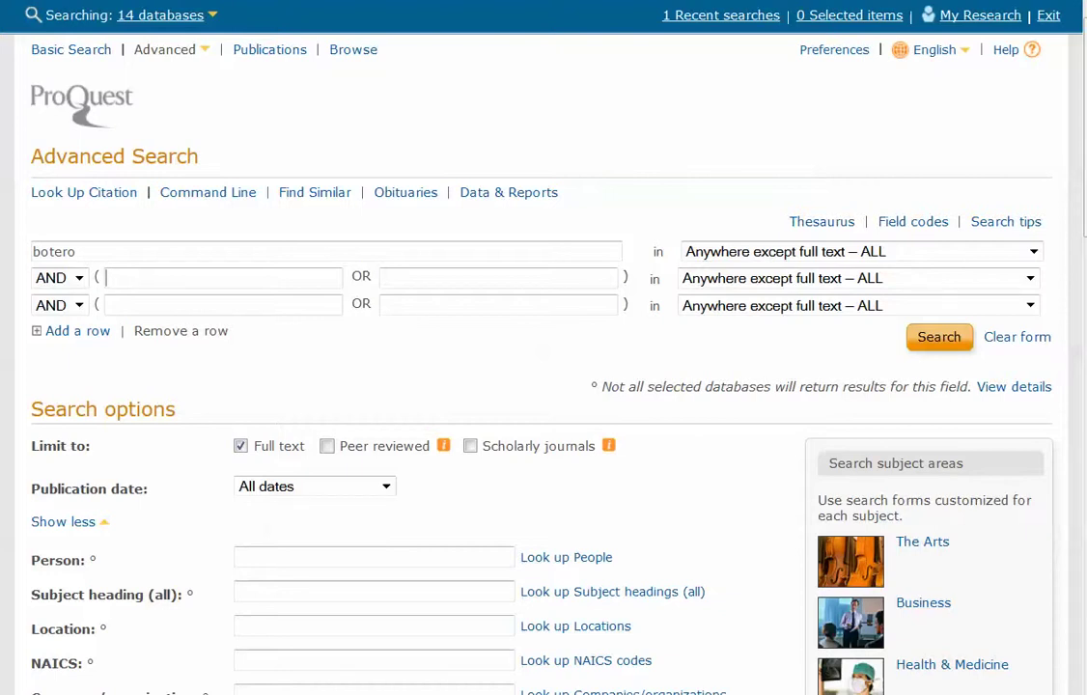
type("sculpture")
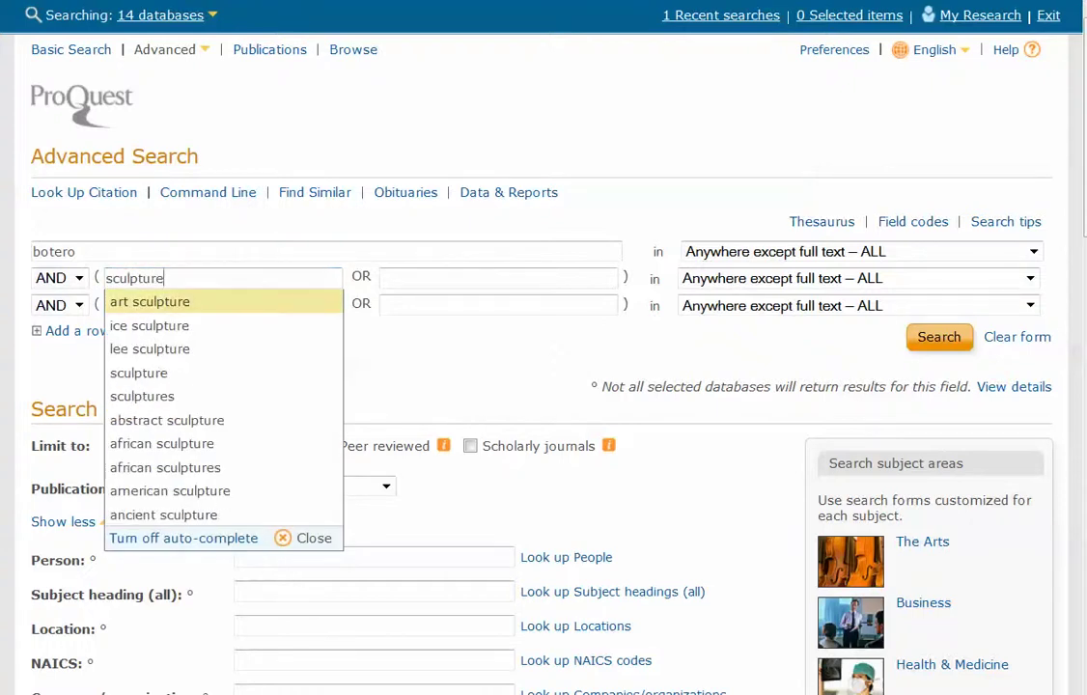
left_click(938, 337)
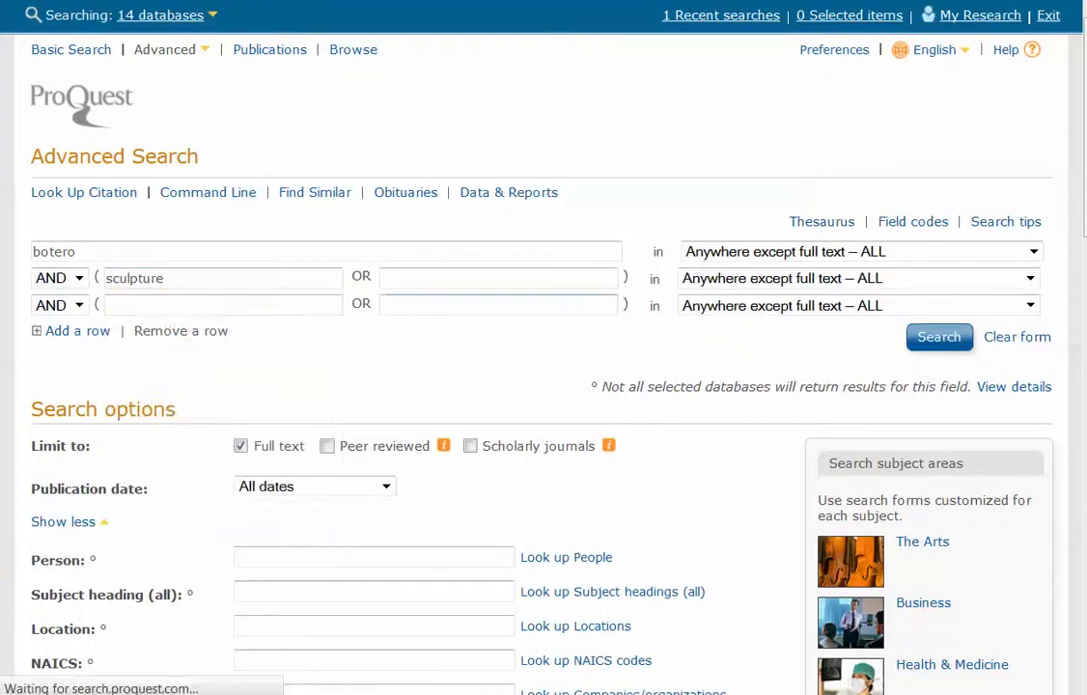
- Narrow the search results to the Scholarly Journals source type
scroll(82, 168, "down", 3)
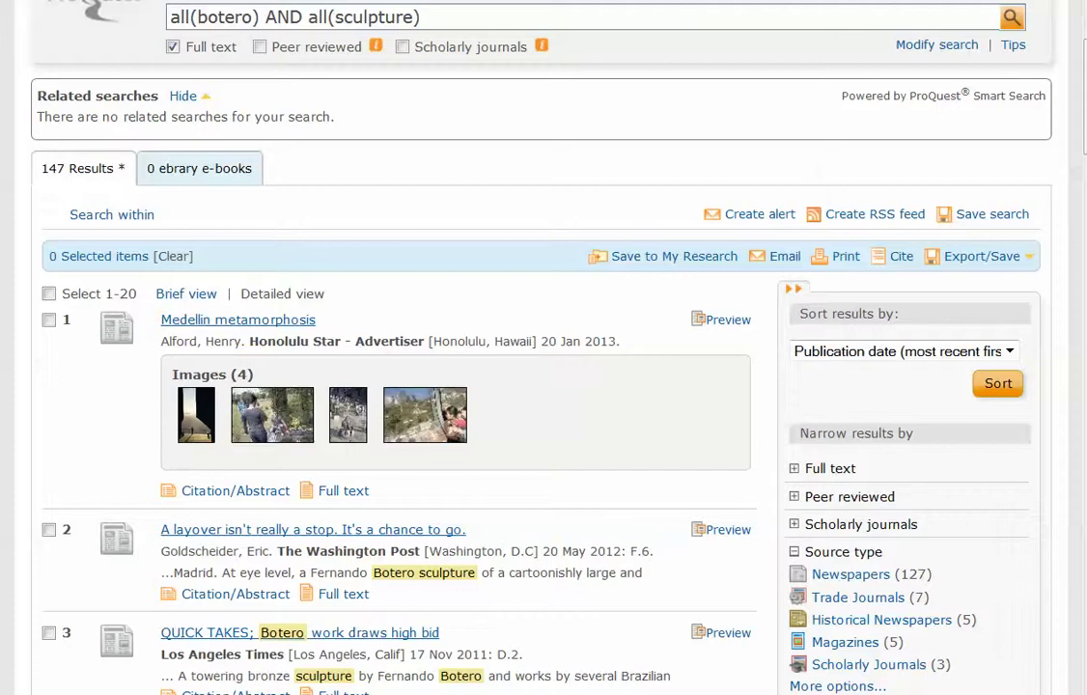
scroll(114, 429, "down", 3)
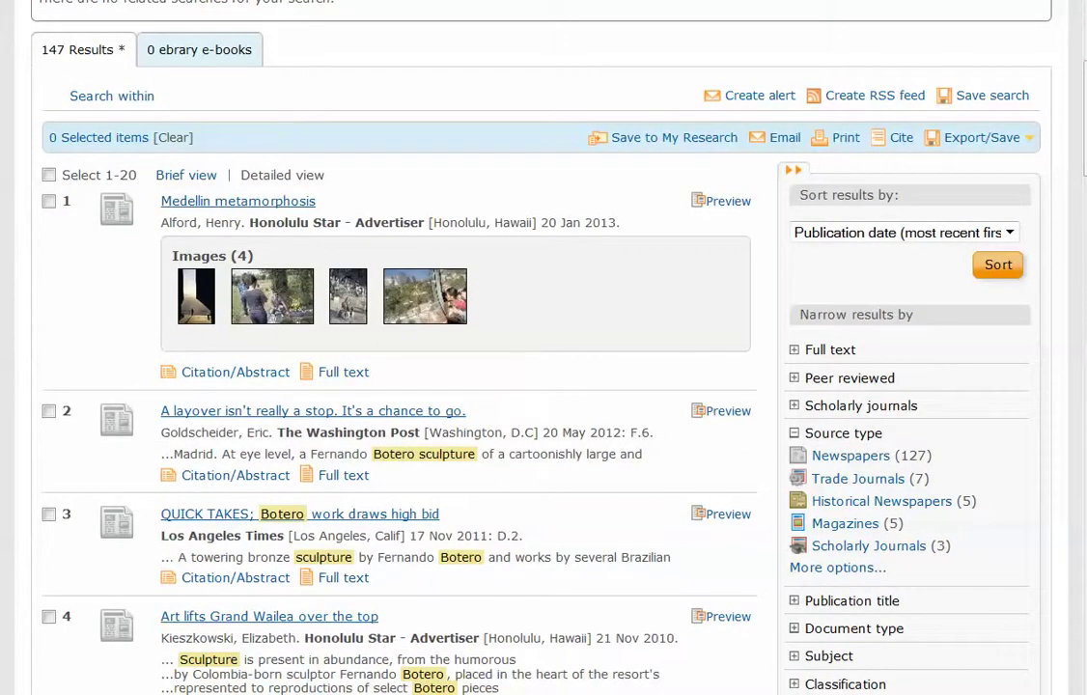
scroll(540, 386, "down", 3)
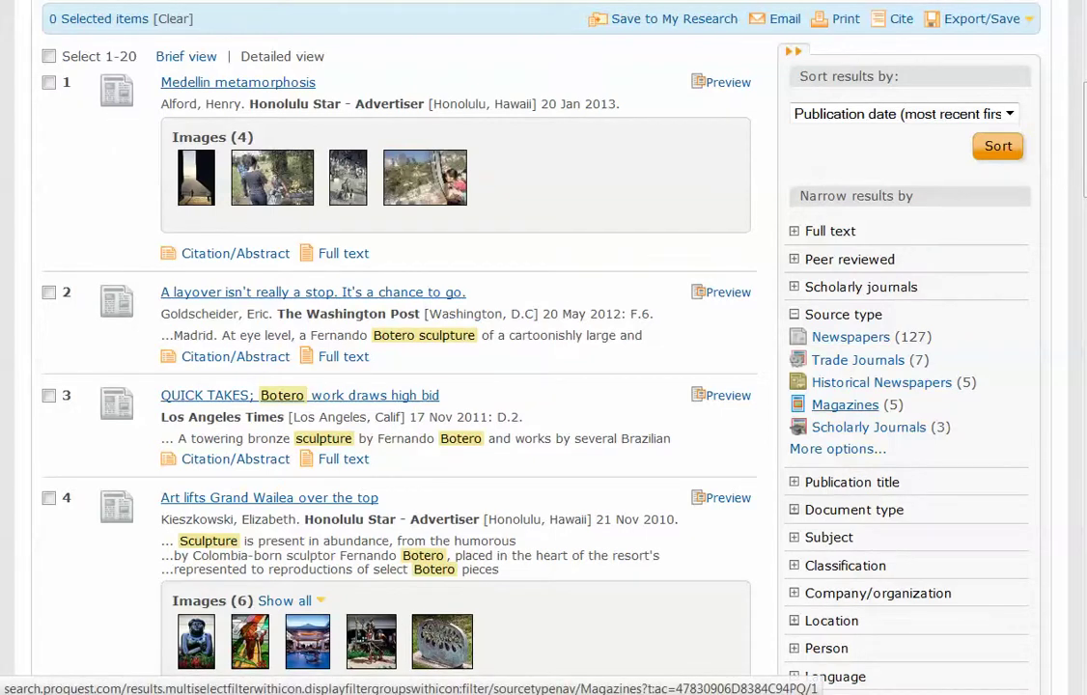
left_click(868, 427)
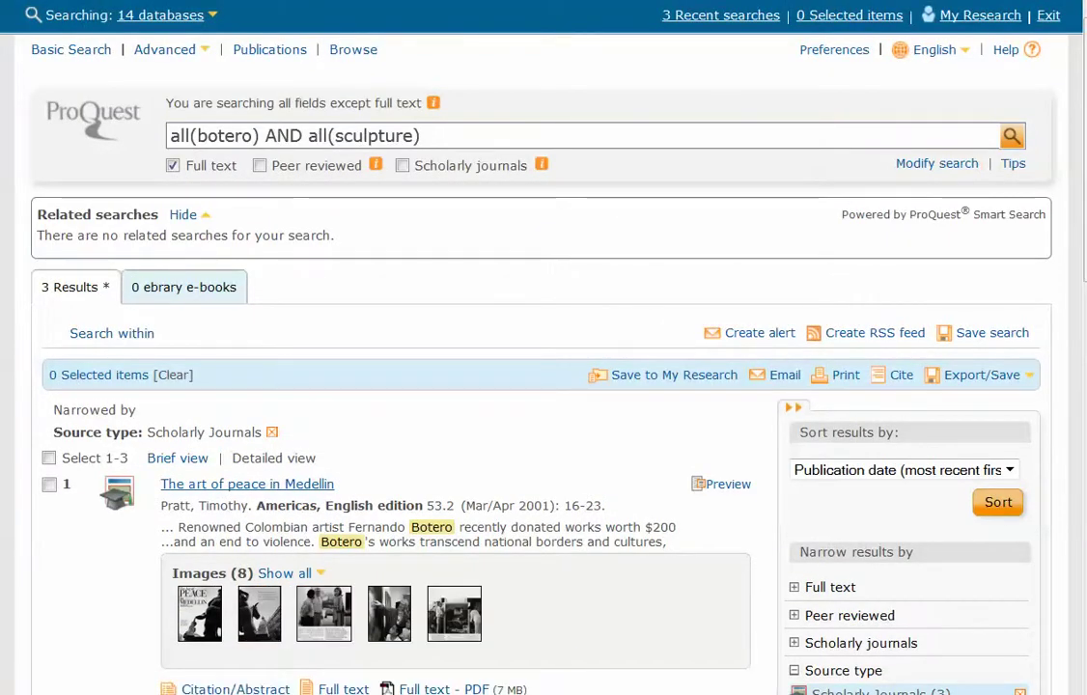
- Open the article "Speaking with Botero" from the narrowed results
scroll(482, 347, "down", 3)
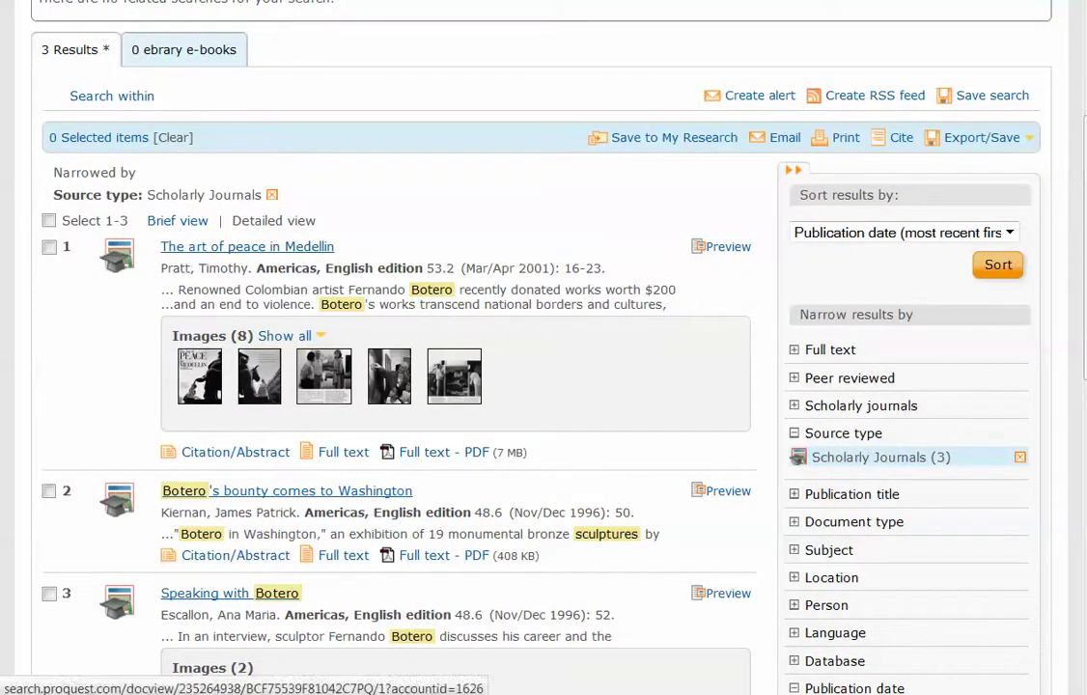
scroll(482, 348, "down", 3)
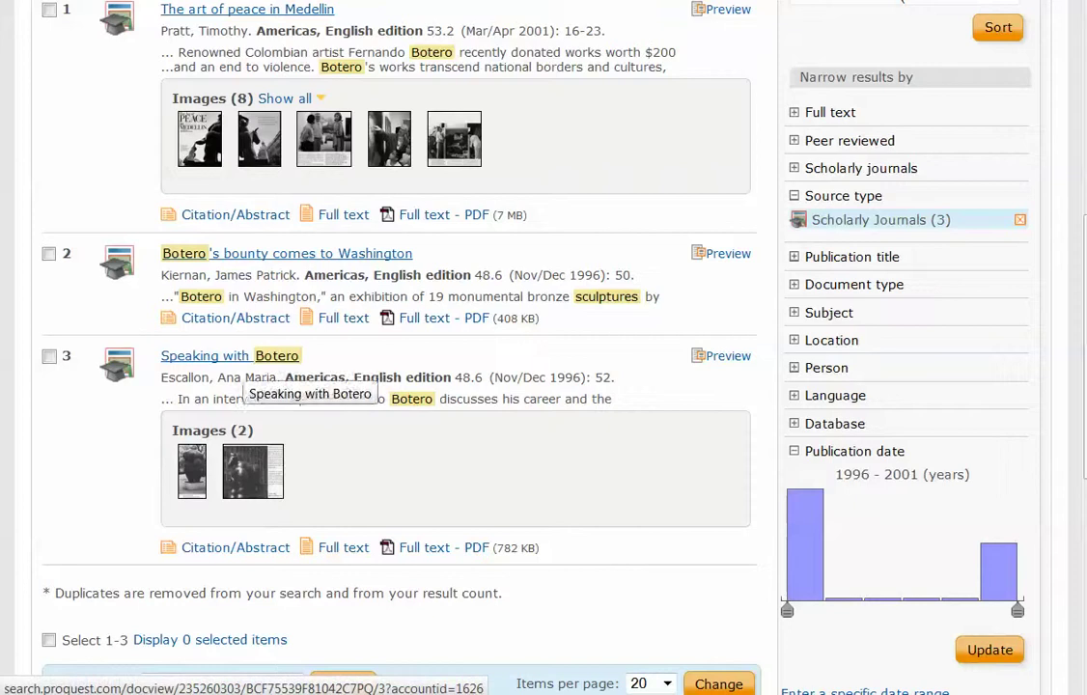
left_click(232, 356)
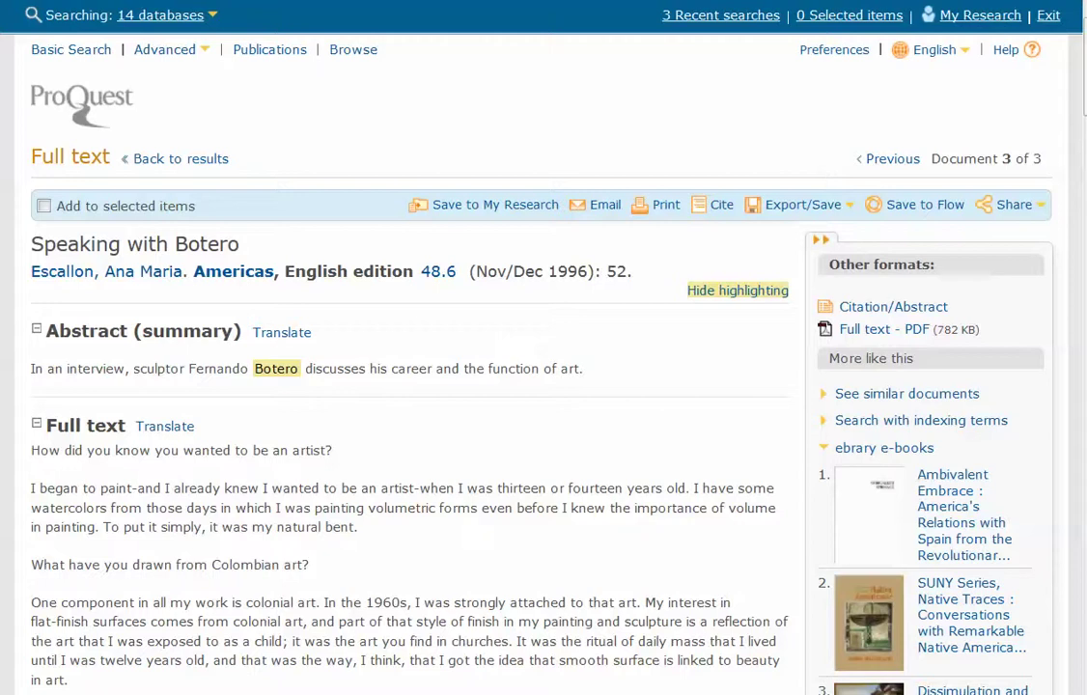
- Skim the article's full text and view its citation in MLA 7th Edition style, closing the citation window when done
scroll(482, 347, "down", 4)
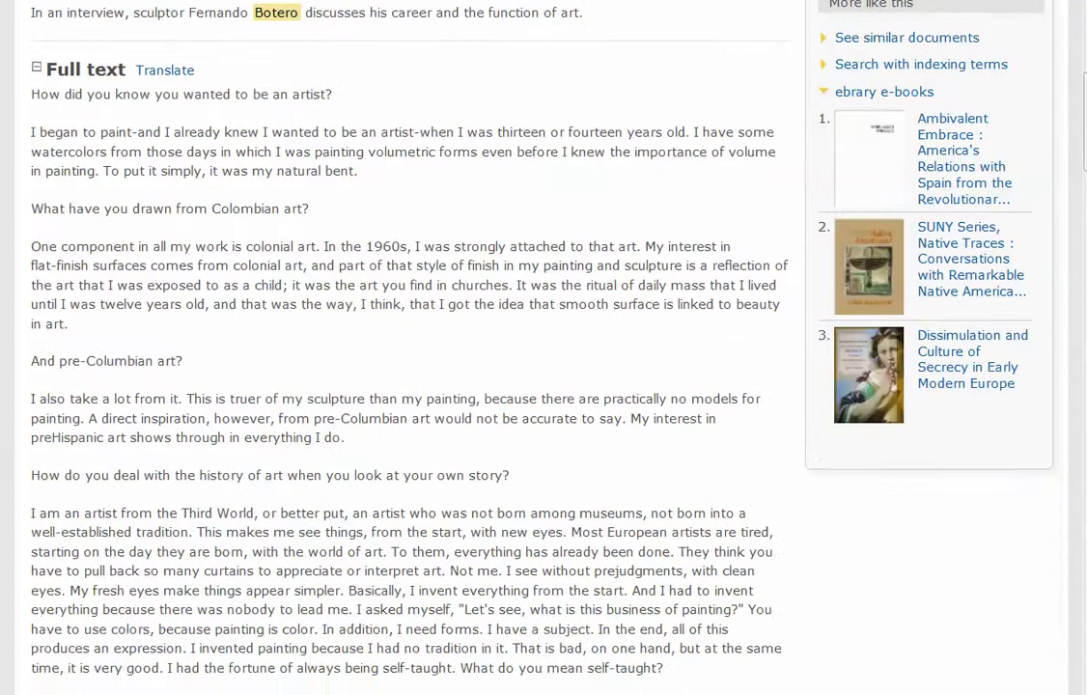
scroll(483, 347, "up", 4)
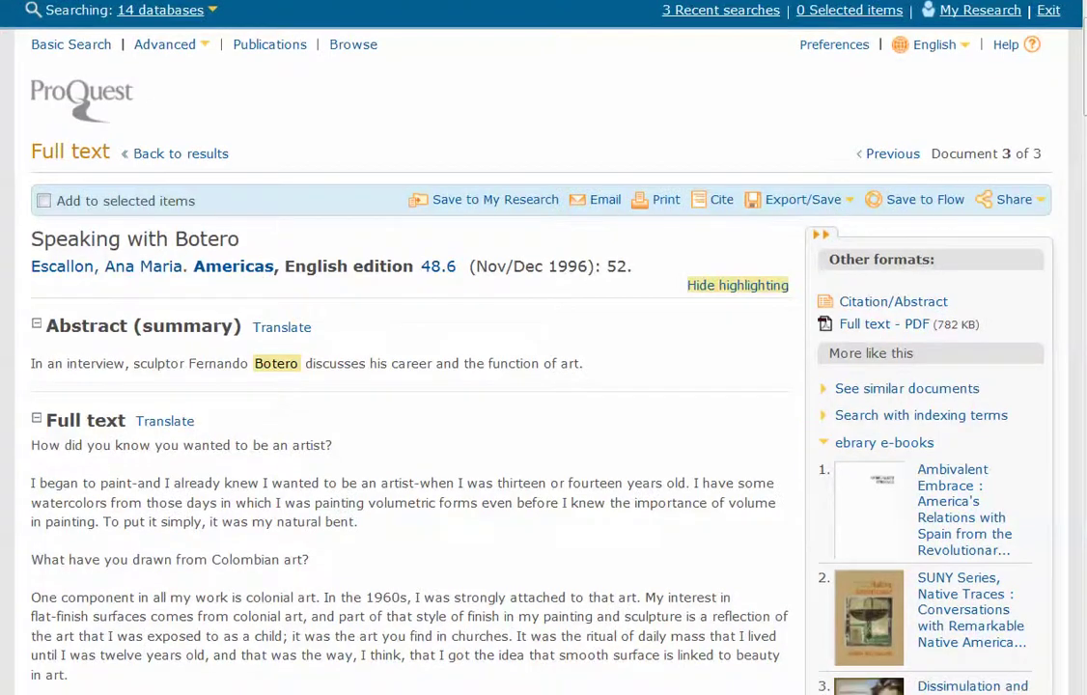
scroll(482, 347, "down", 6)
scroll(483, 348, "up", 6)
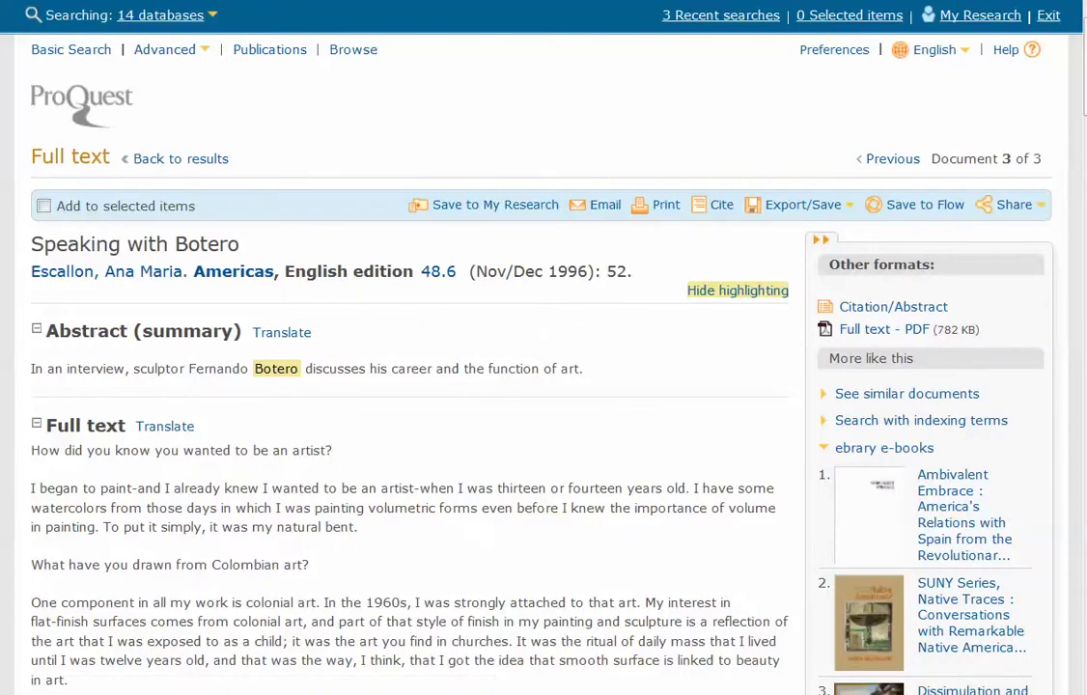
left_click(721, 204)
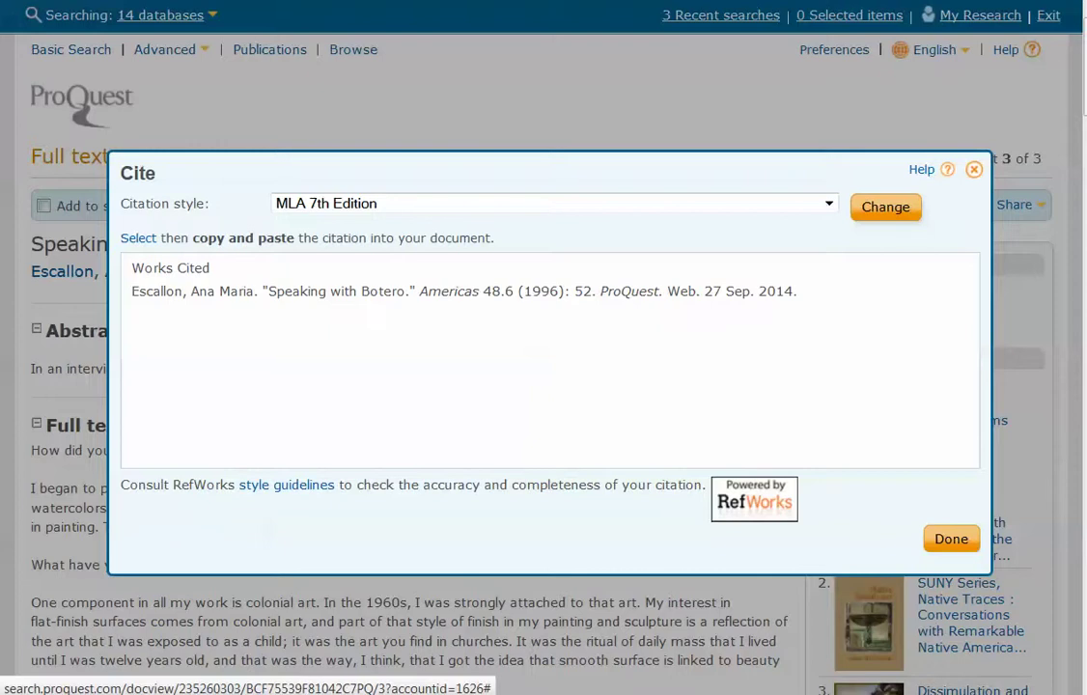
left_click(951, 539)
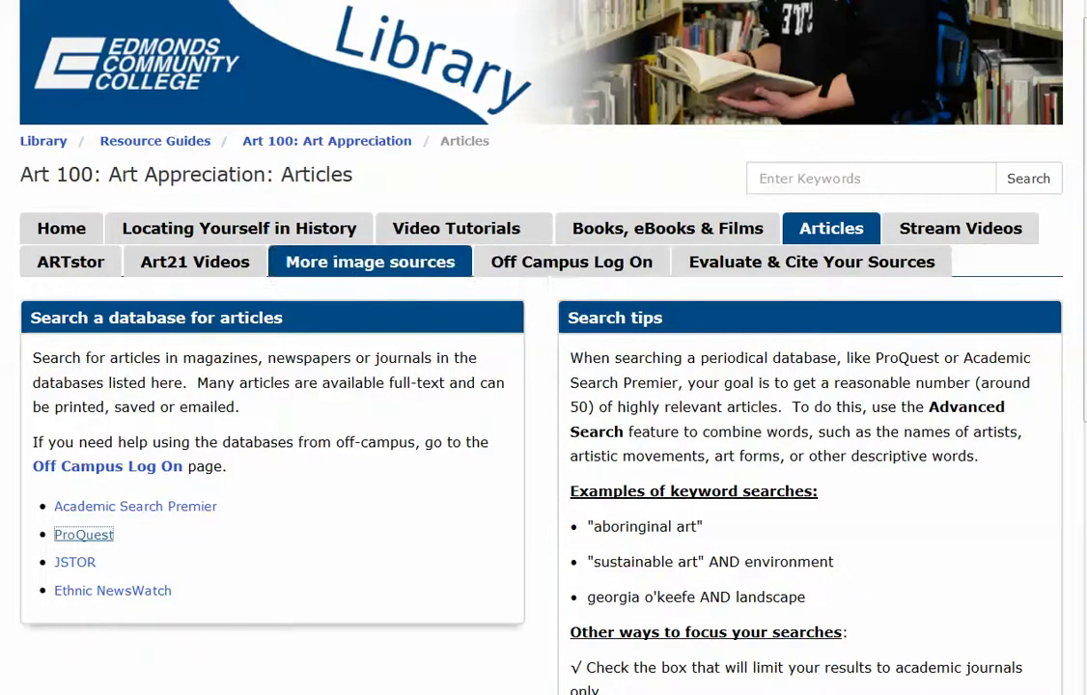
- Open the Using the CRAAP test tutorial page in the Art 100 guide and review the evaluation criteria from Currency through Purpose
mouse_move(463, 230)
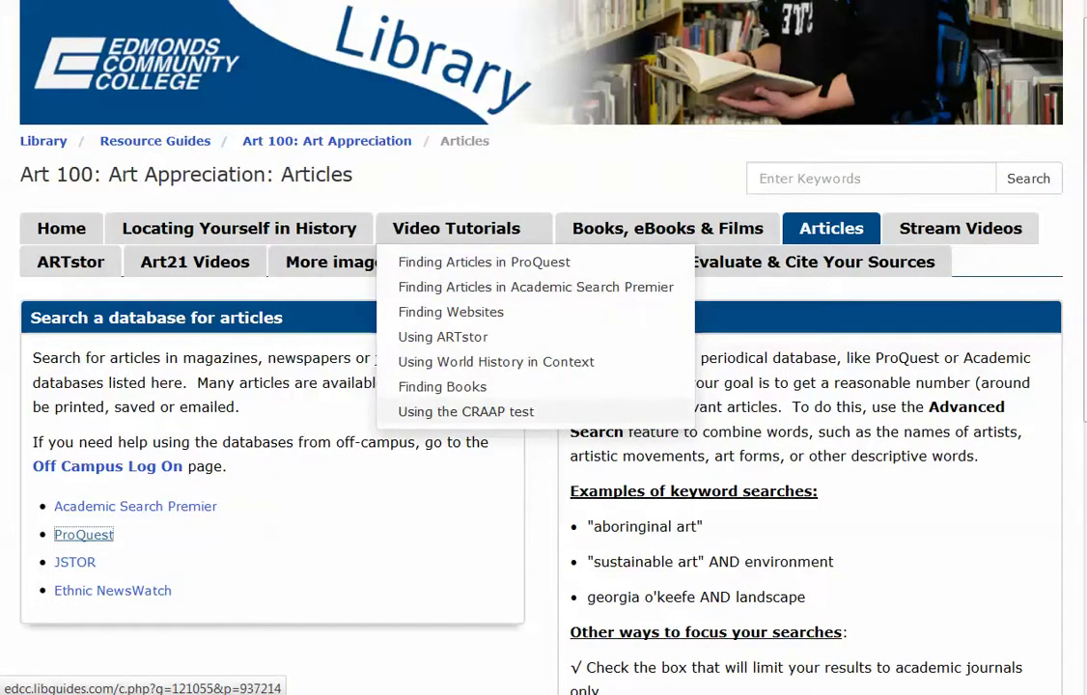
left_click(465, 411)
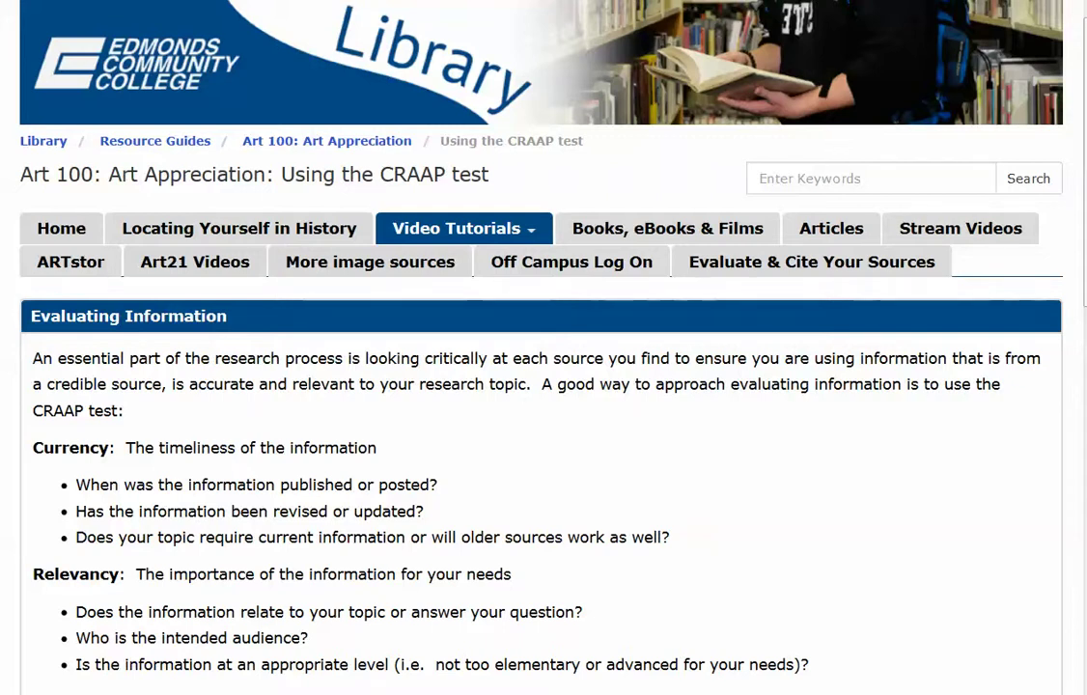
scroll(543, 483, "down", 1)
scroll(543, 386, "down", 2)
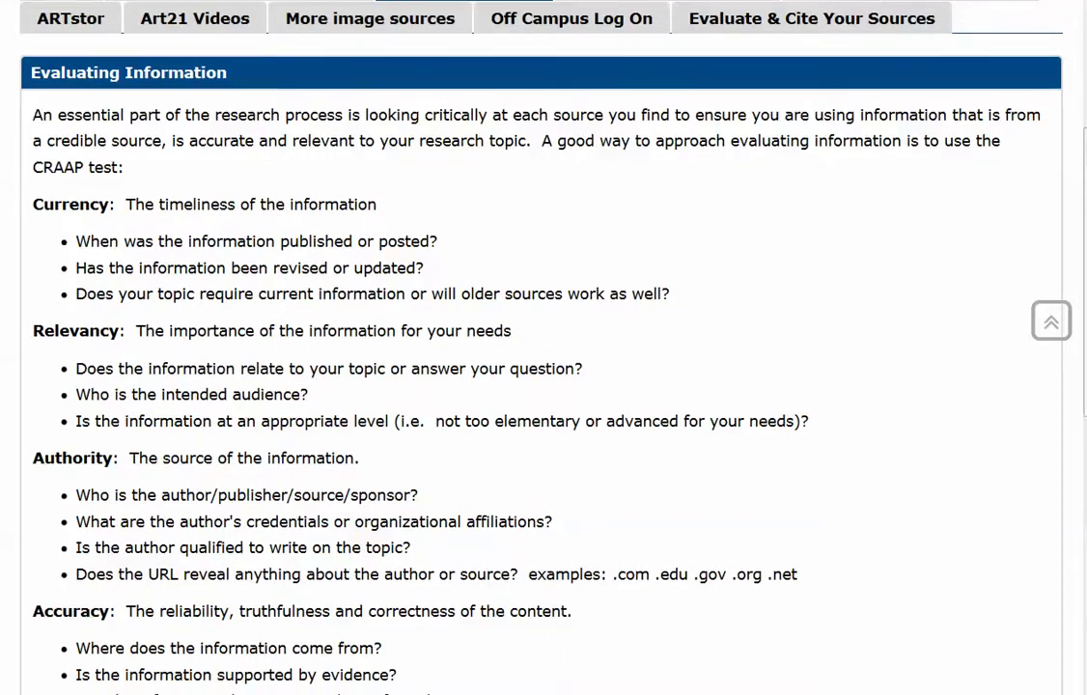
scroll(543, 386, "down", 2)
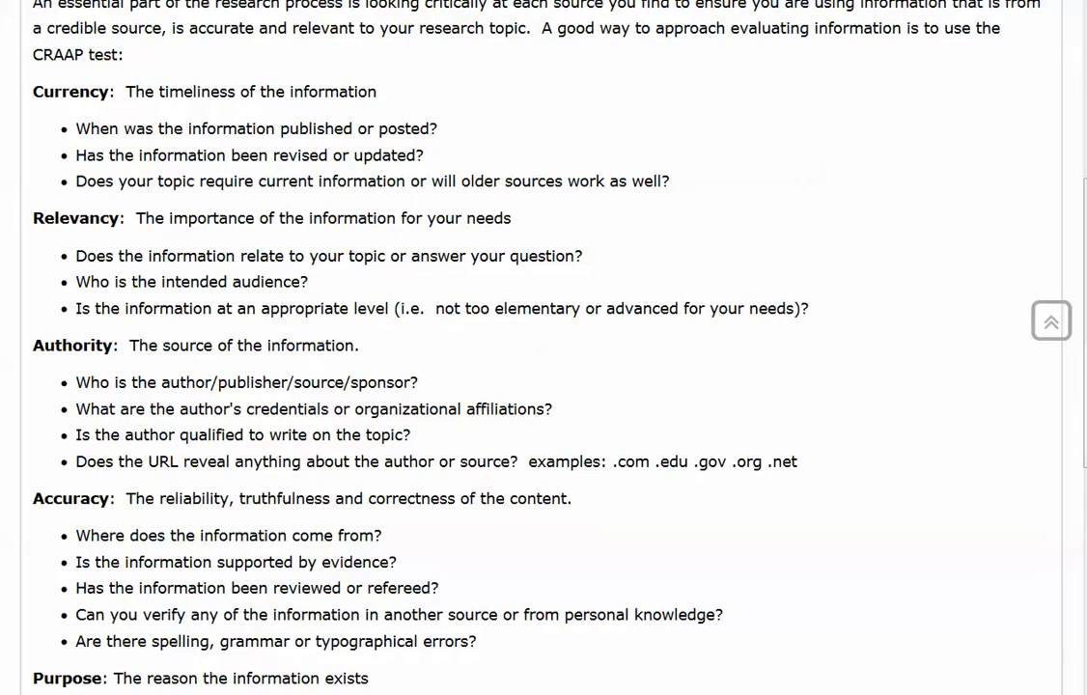
scroll(540, 347, "down", 2)
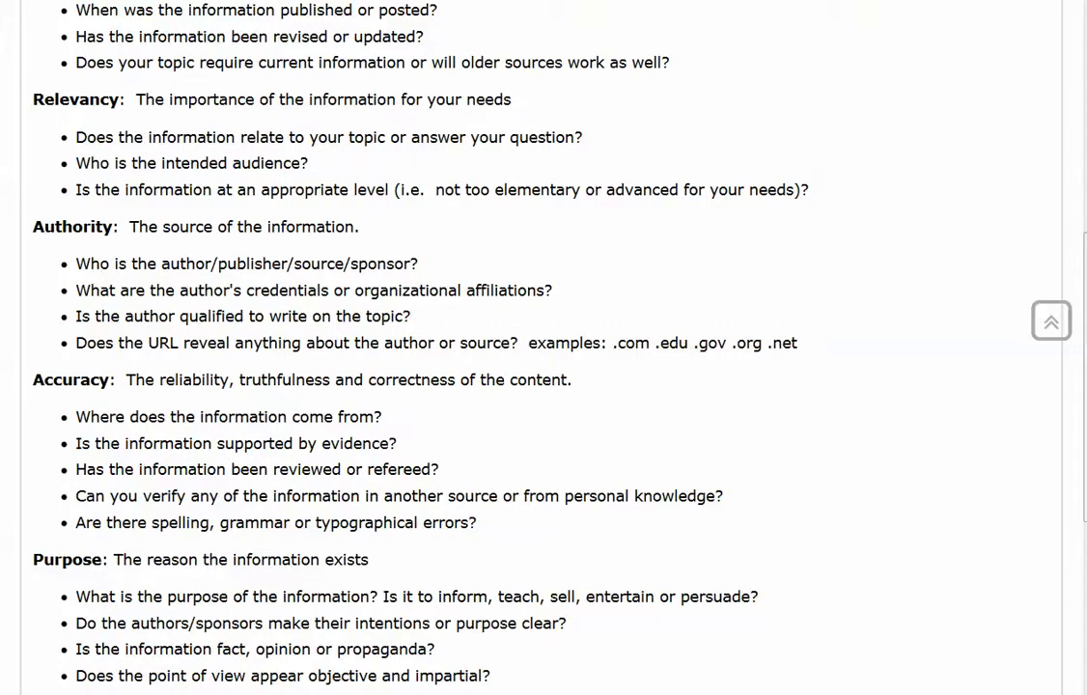
scroll(540, 348, "down", 3)
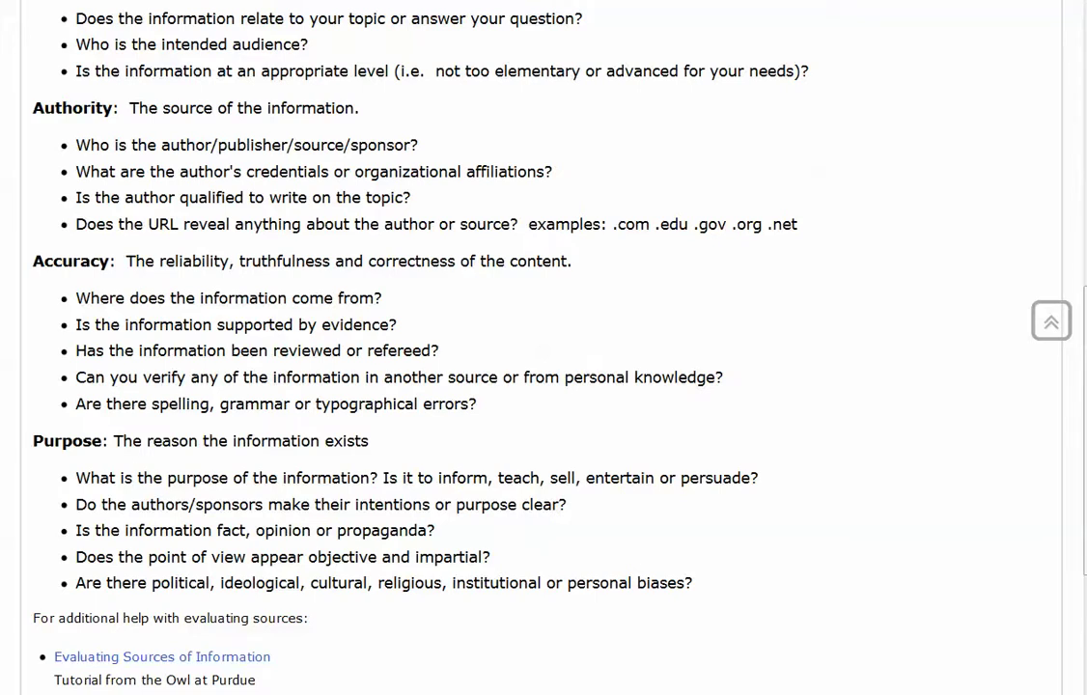
scroll(541, 347, "down", 3)
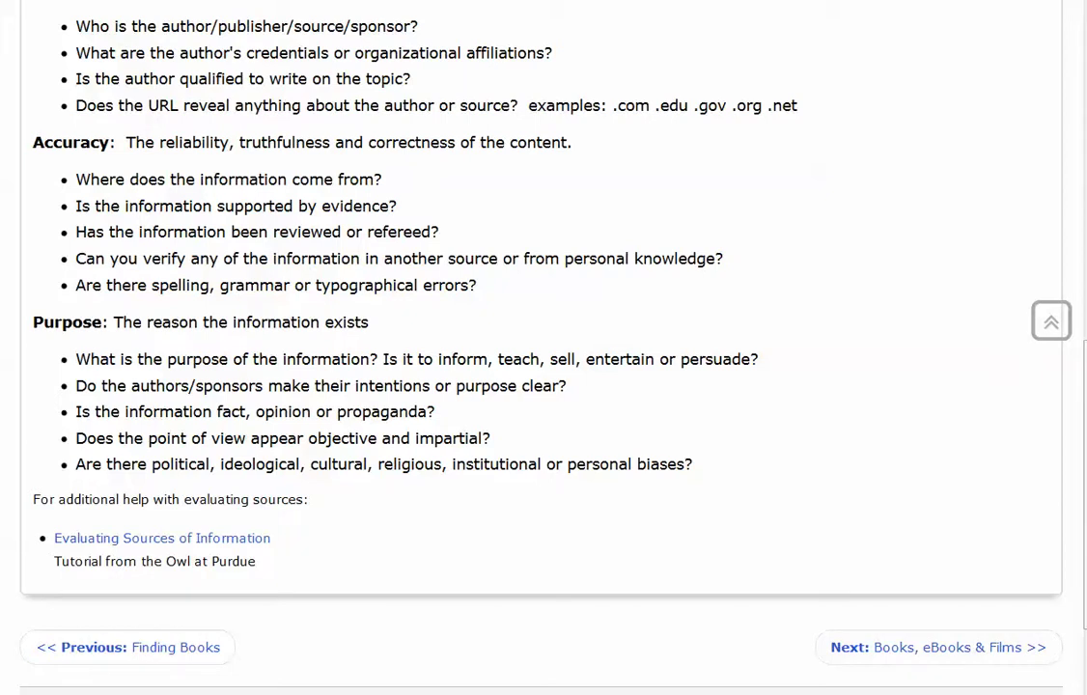
scroll(541, 347, "up", 6)
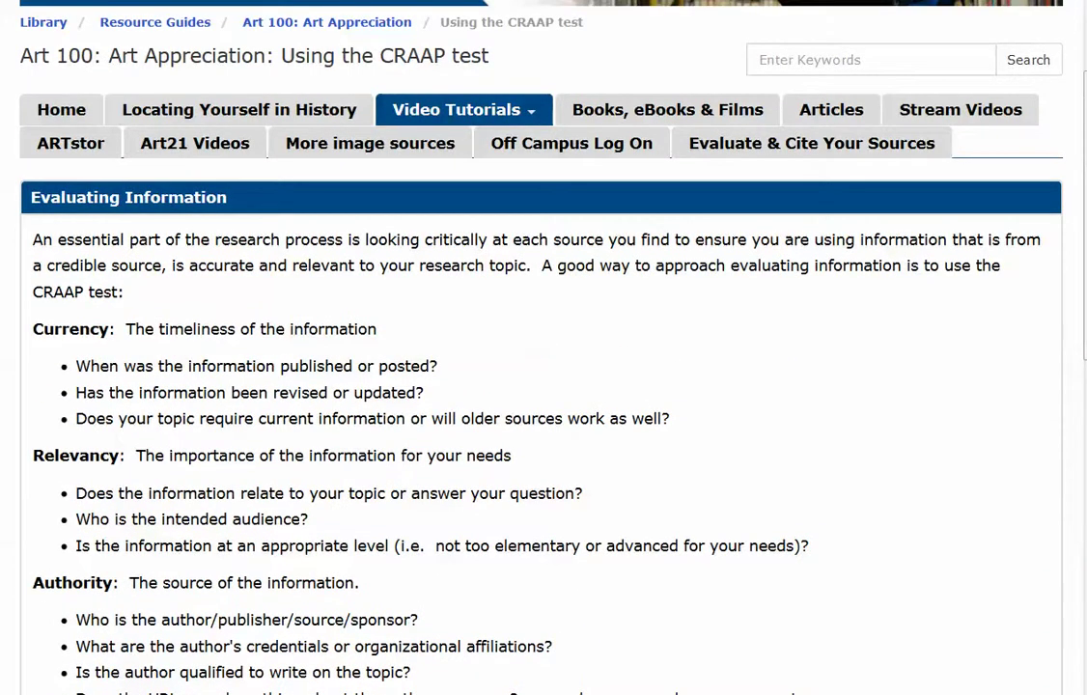
scroll(540, 347, "down", 2)
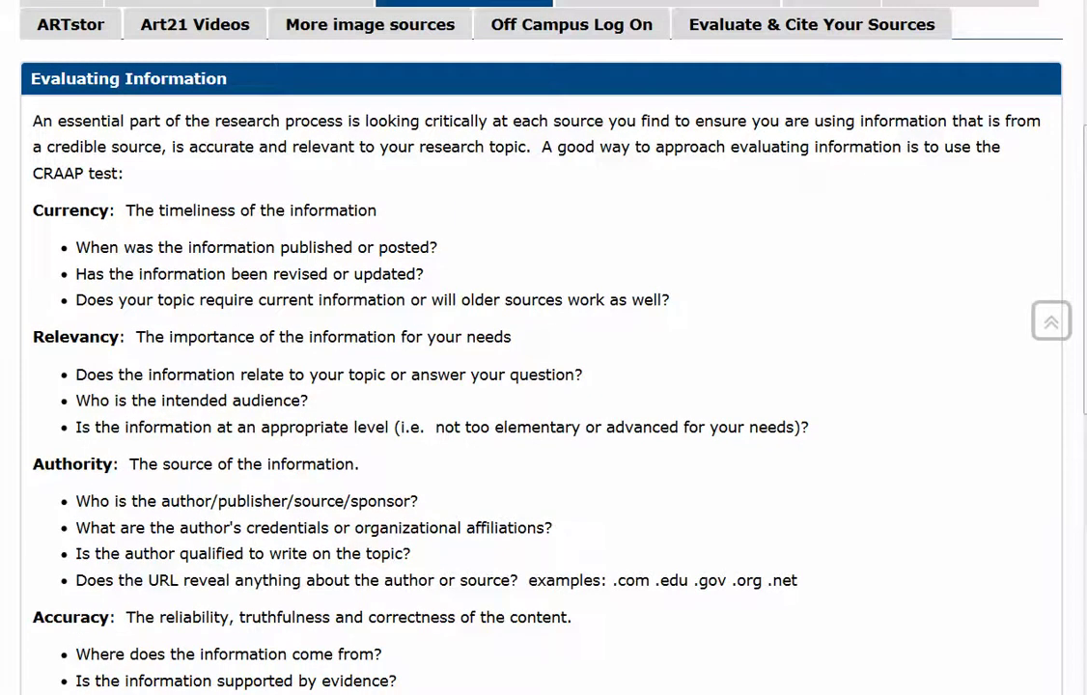
scroll(541, 347, "down", 3)
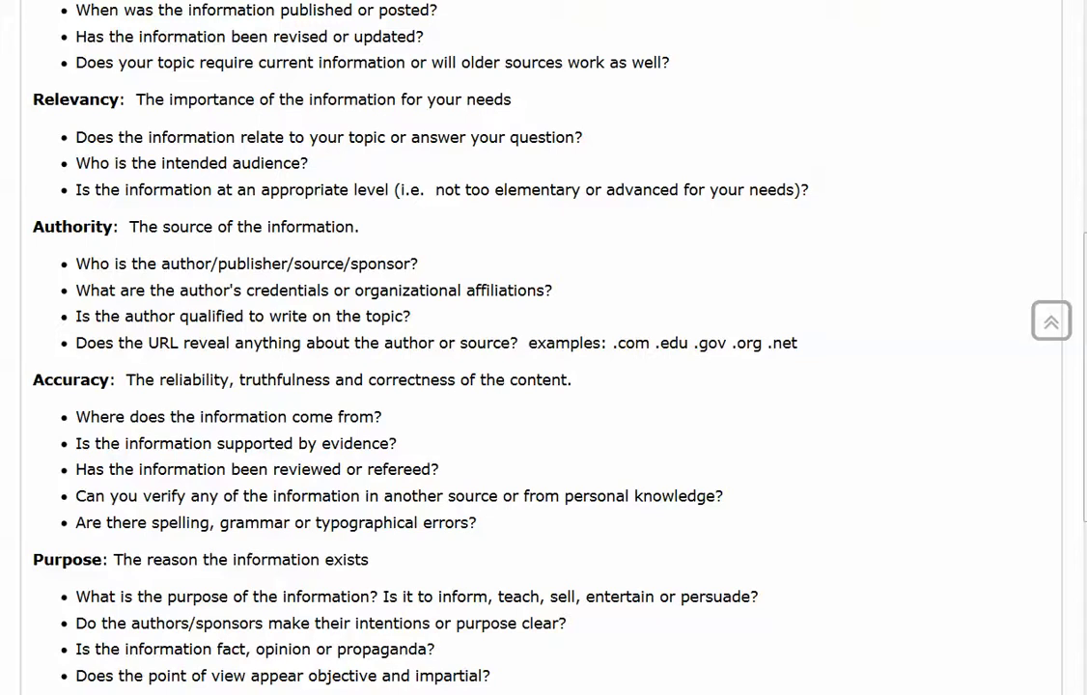
scroll(540, 347, "up", 3)
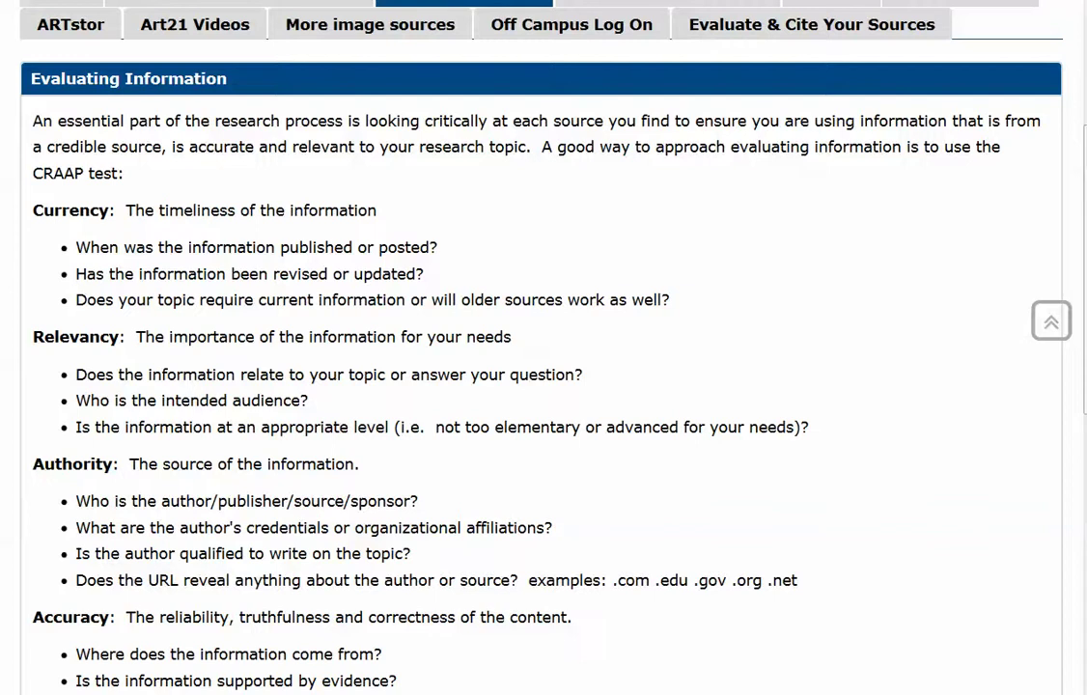
scroll(541, 347, "up", 3)
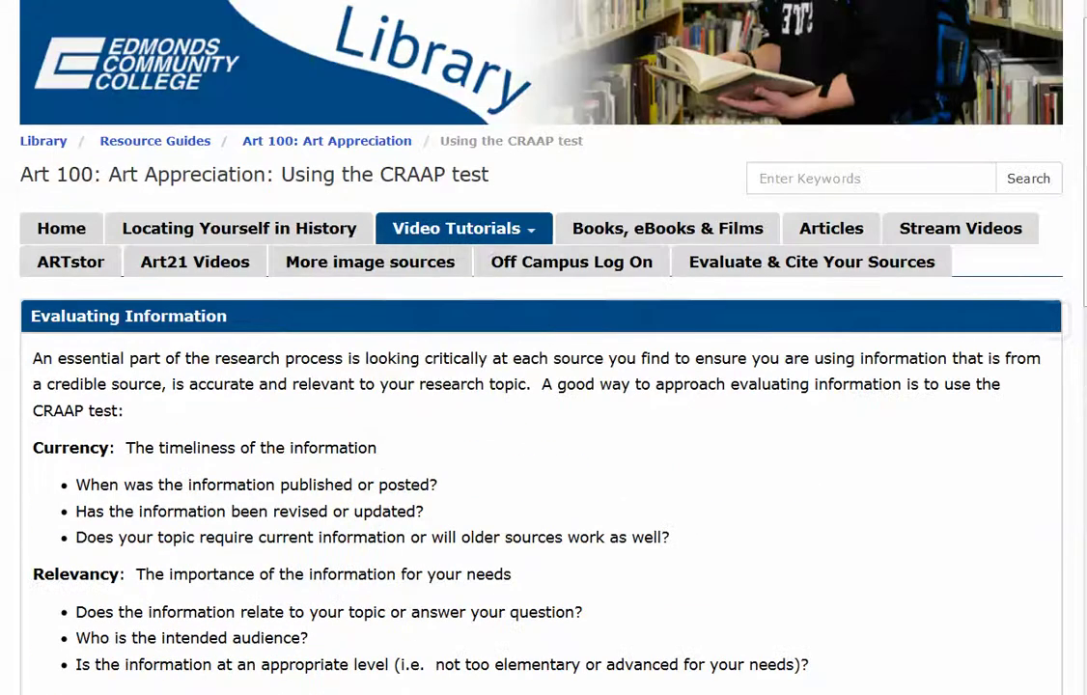
- Return to the Art 100 guide's home page and view the resource links and librarian contact details
left_click(61, 228)
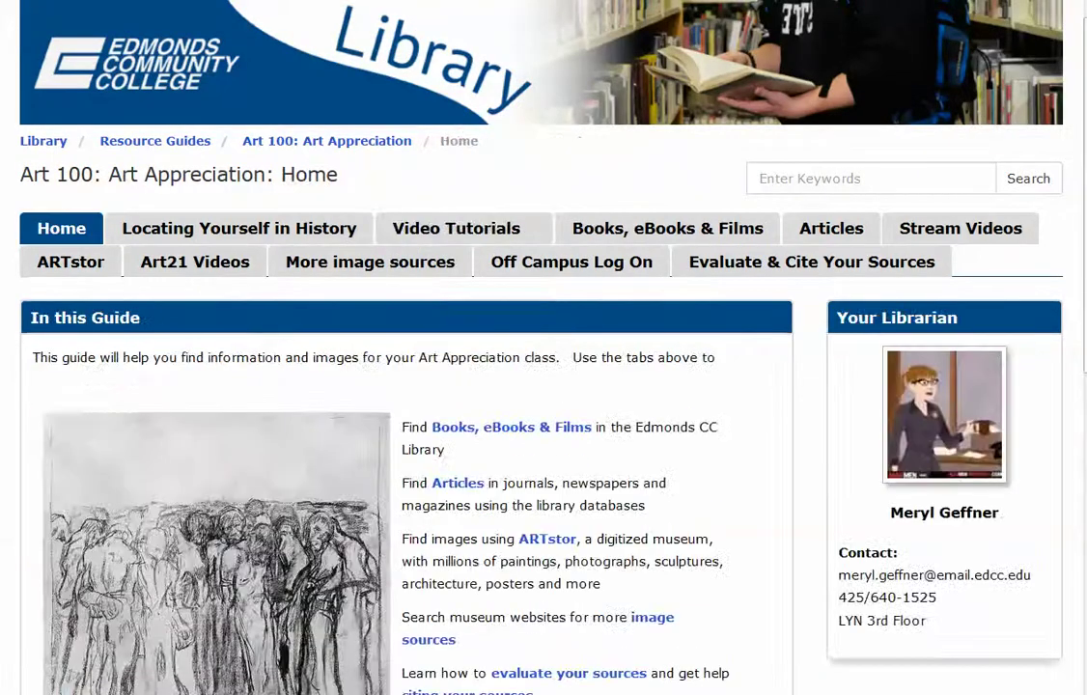
scroll(541, 386, "down", 2)
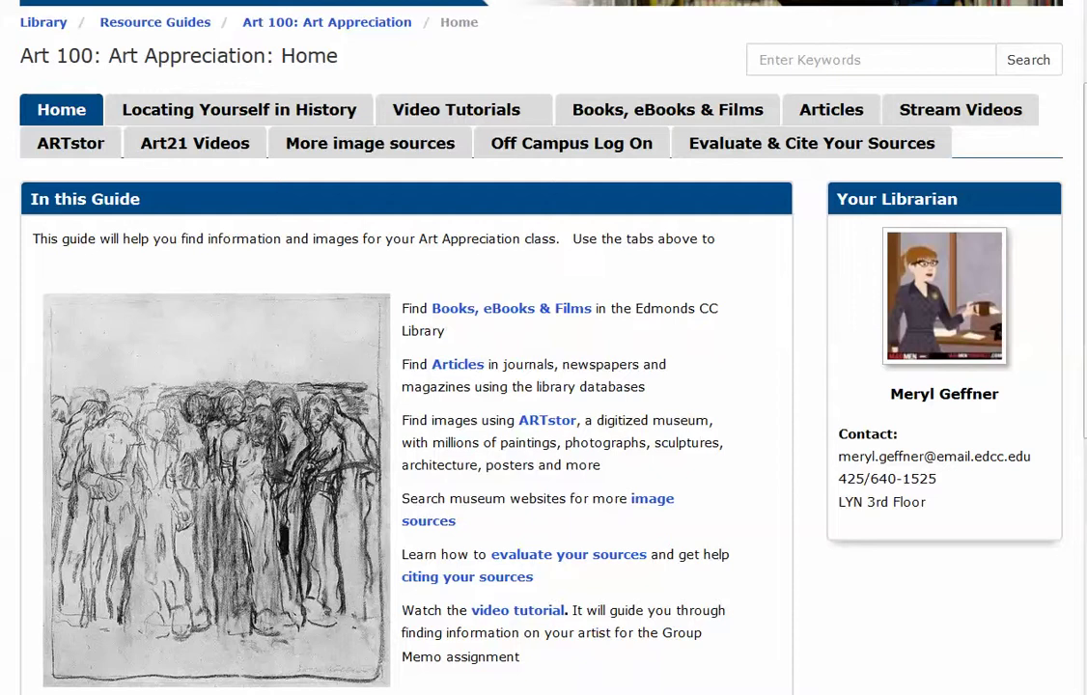